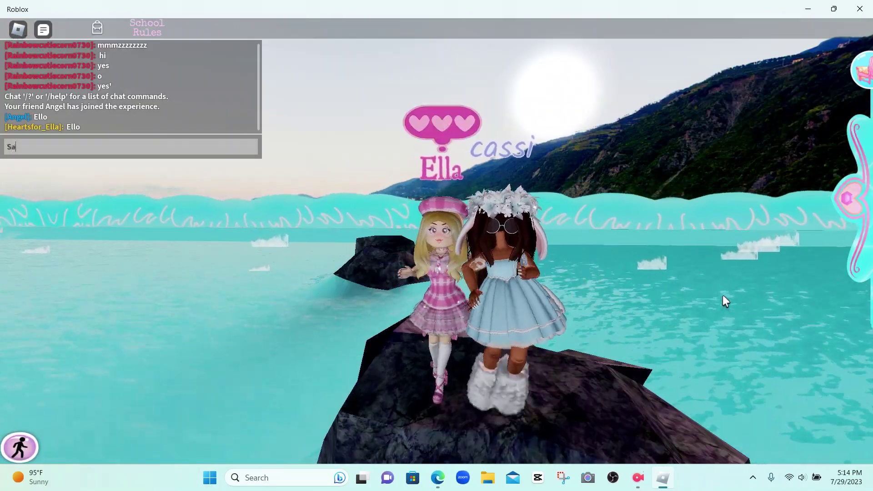
{"action": "type", "text": "Say bye"}
Send 'Say bye' in the Roblox chat, then bring up the Screen Recorder Pro controls.
{"action": "key", "text": "Return"}
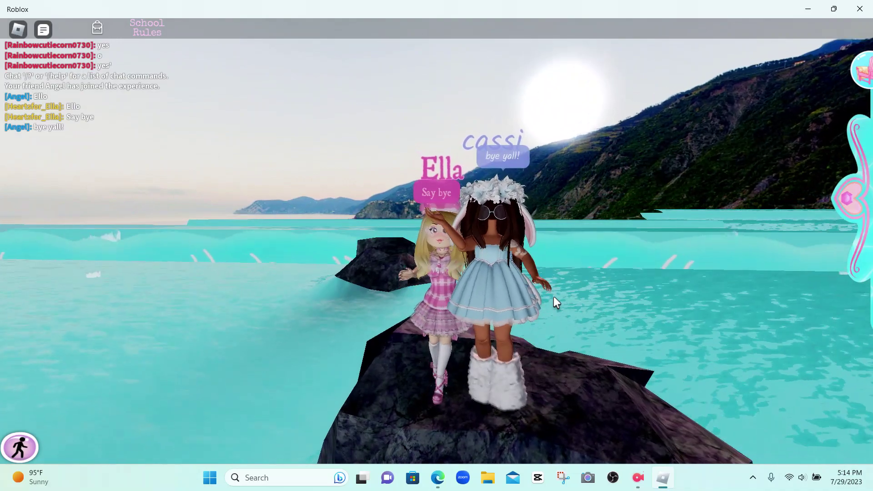
{"action": "left_click", "coordinate": [637, 478]}
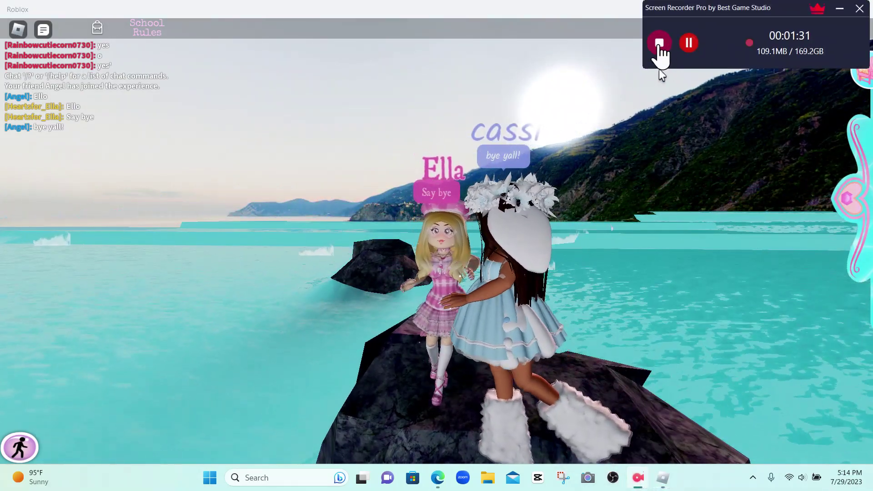